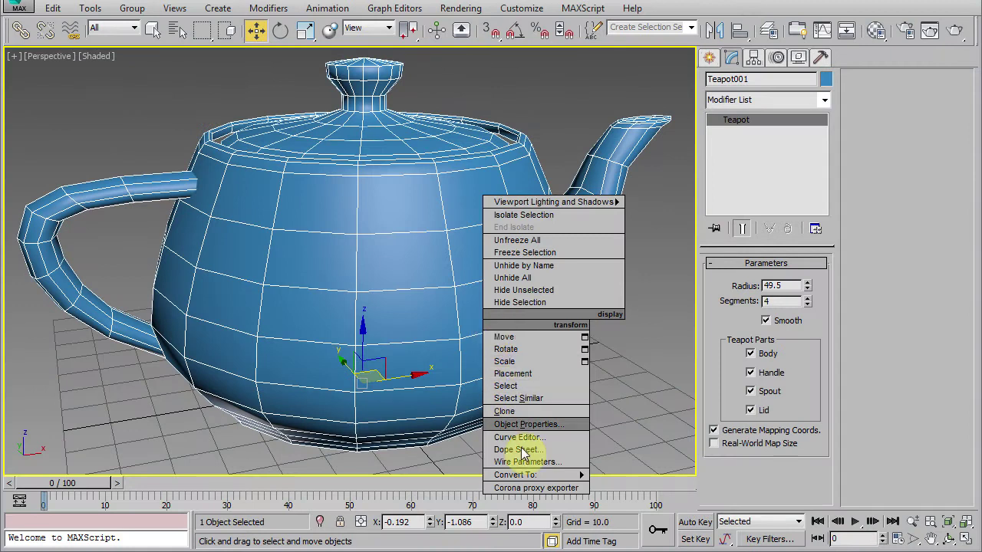
- Convert the teapot to editable poly and cut a four-point edge across its upper body toward the spout
click(636, 487)
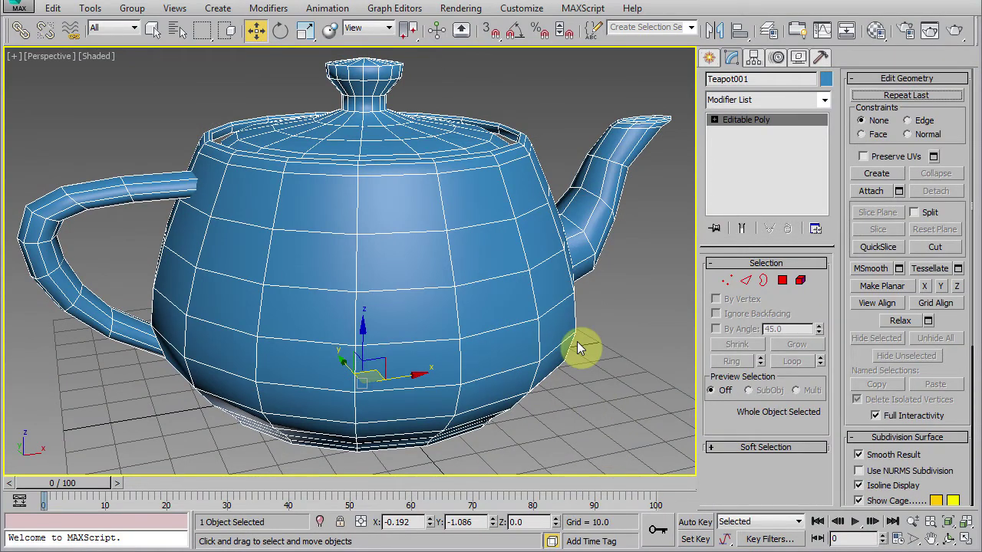
right_click(598, 267)
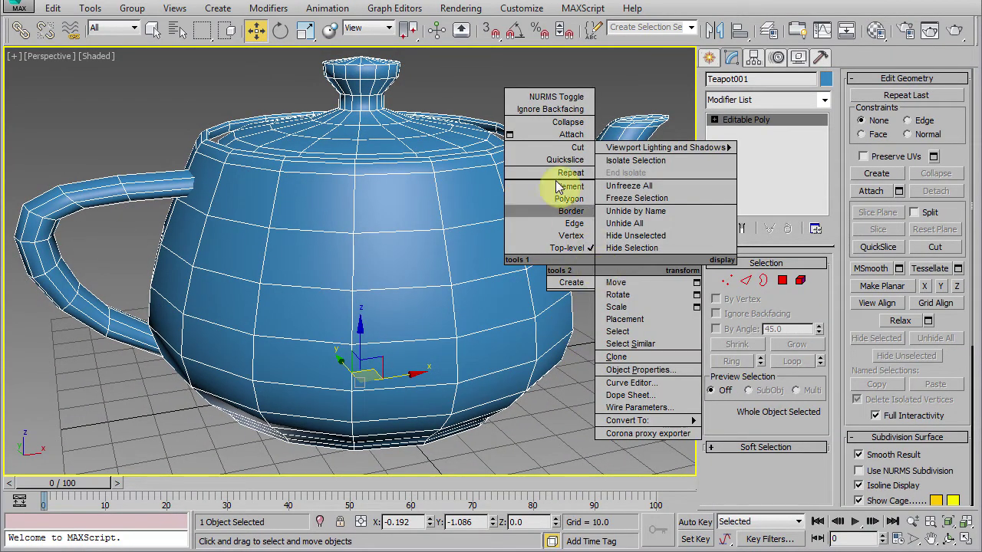
click(574, 149)
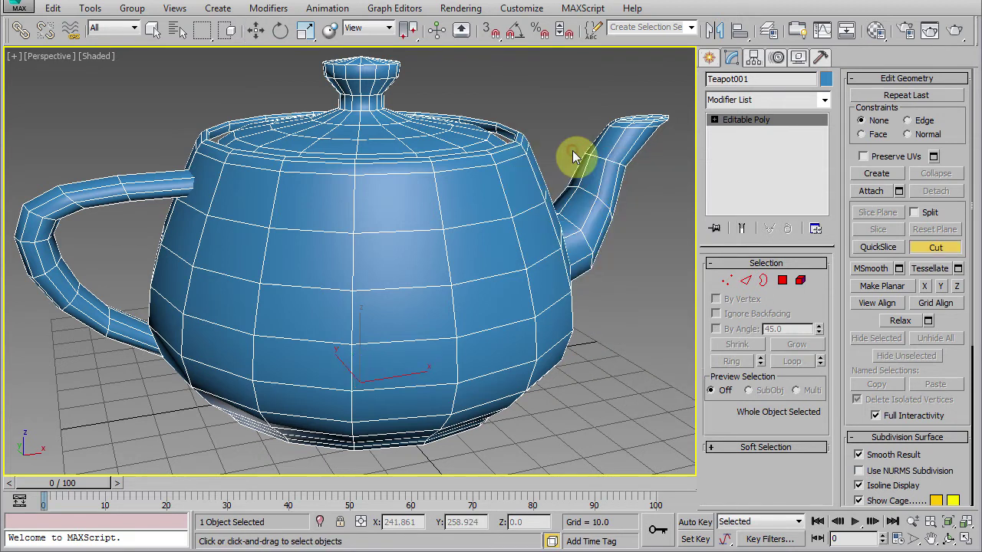
click(351, 201)
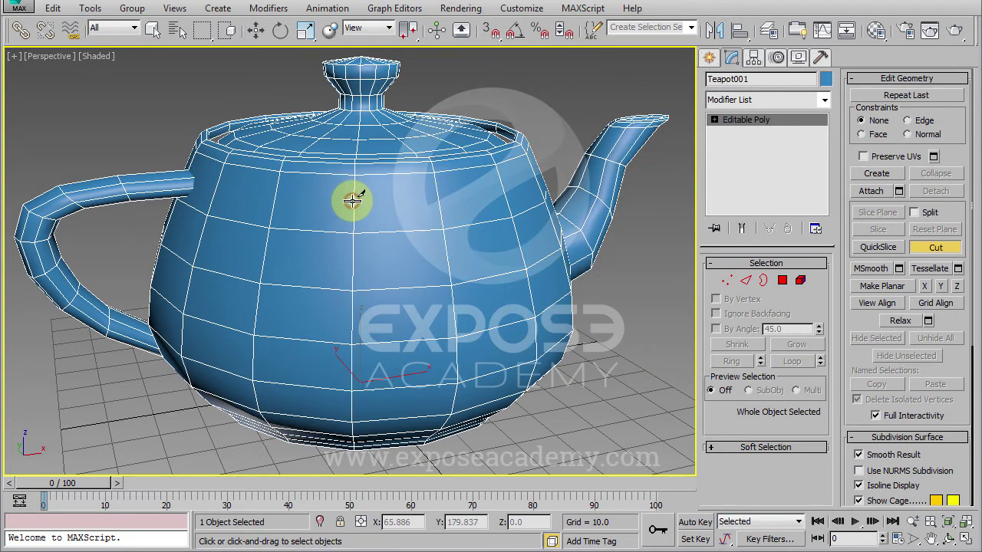
click(507, 217)
click(476, 277)
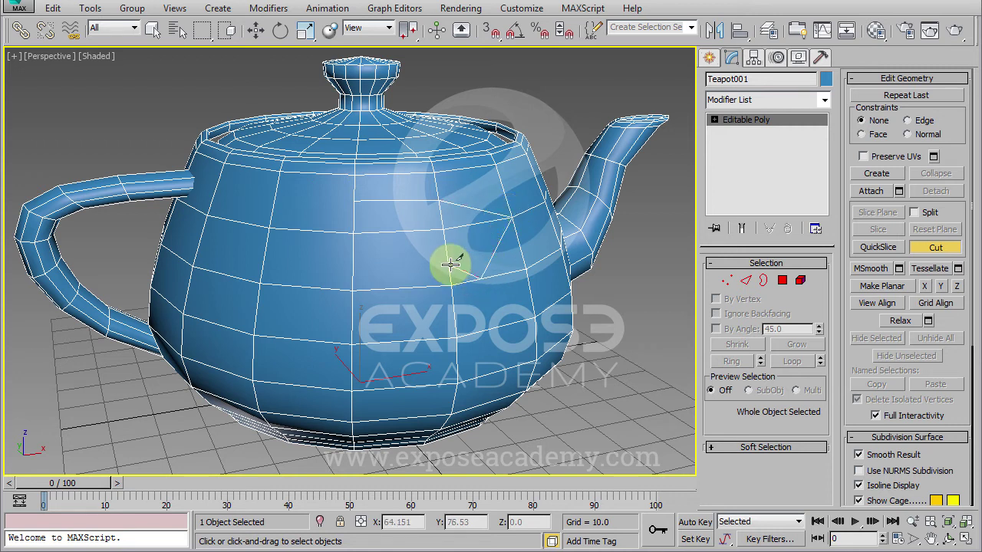
click(448, 264)
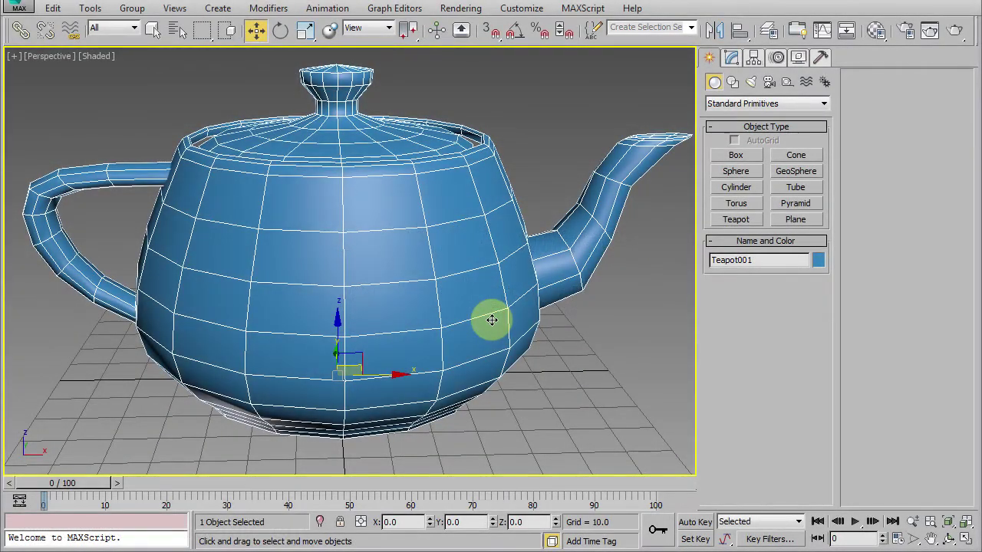
- Convert the fresh teapot to an editable poly and display the modelling ribbon
right_click(492, 320)
mouse_move(520, 471)
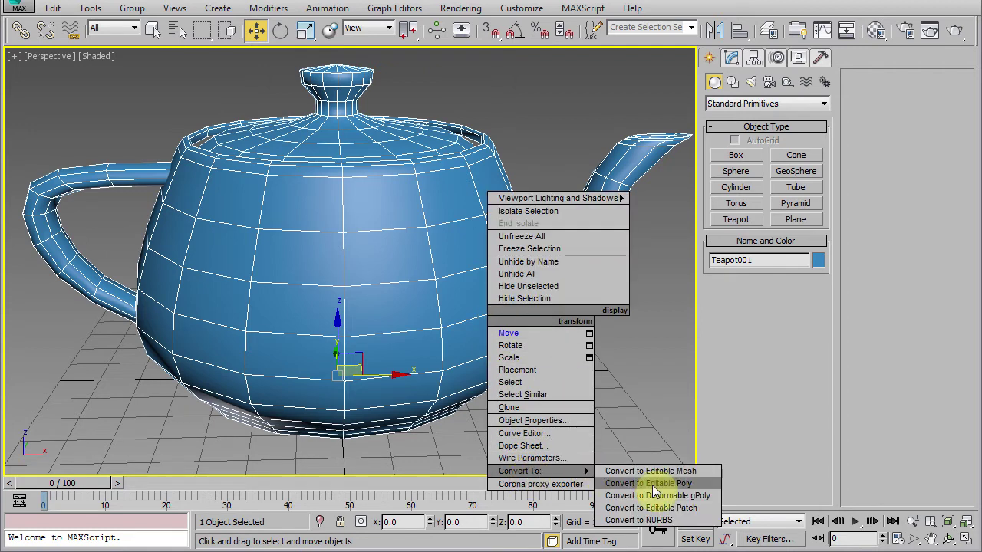
click(650, 483)
mouse_move(555, 317)
middle_down()
mouse_move(558, 328)
mouse_move(537, 317)
middle_up()
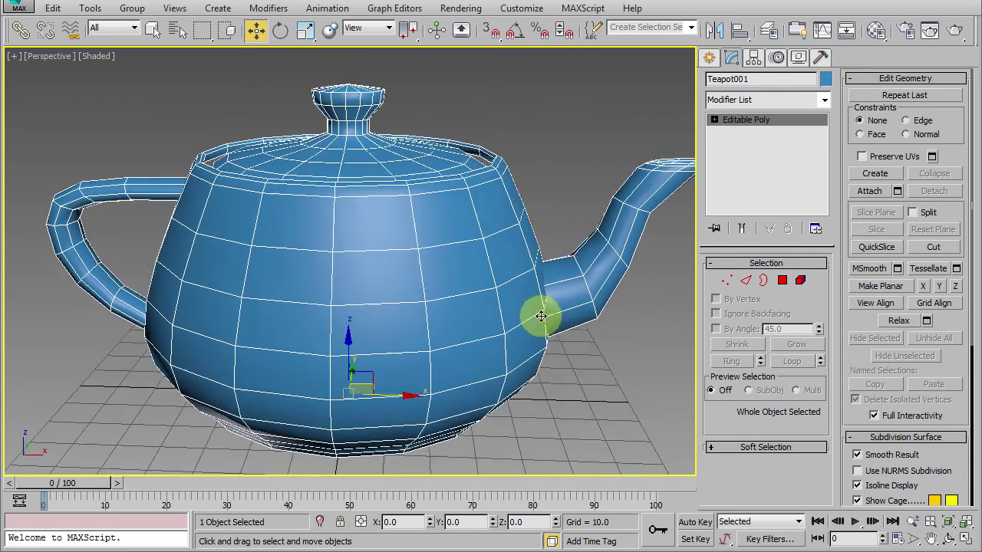
click(798, 30)
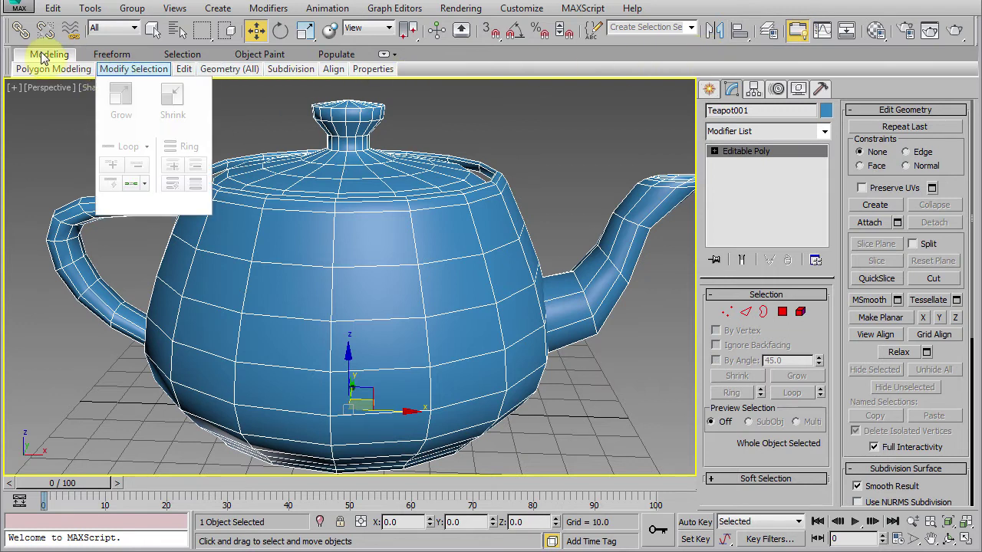
mouse_move(184, 69)
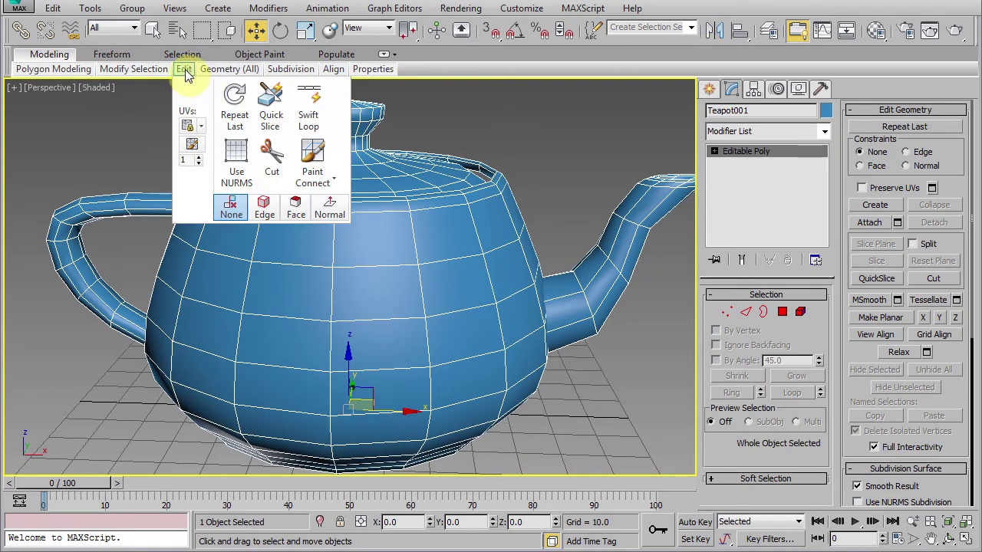
- Use Paint Connect to draw a six-point edge chain from the upper body down toward the lower body
click(312, 158)
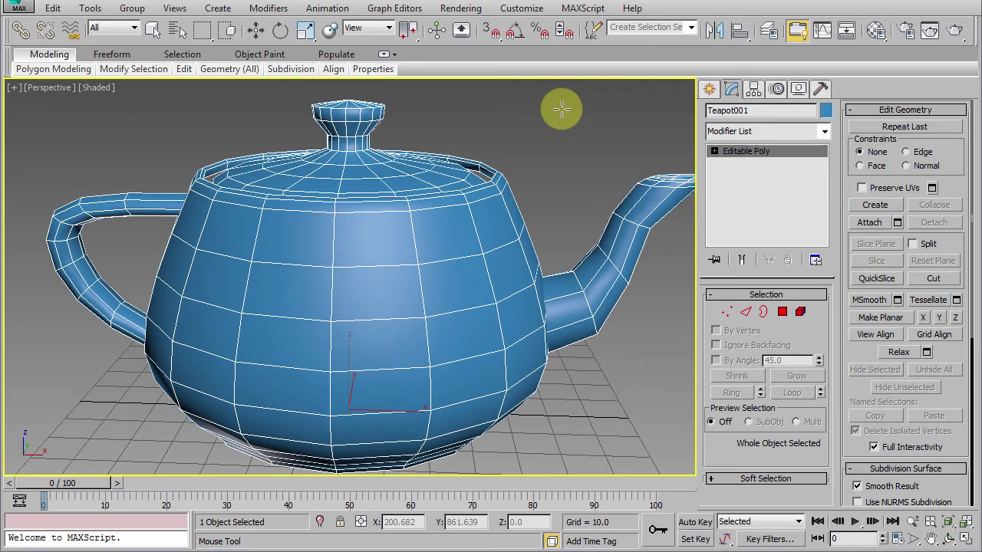
alt+middle_drag(533, 287, 400, 238)
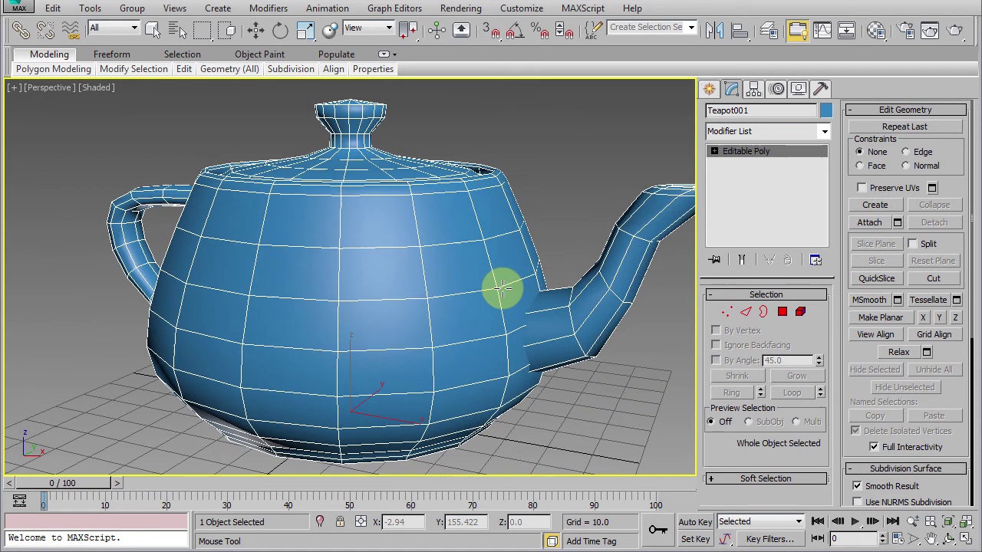
click(339, 222)
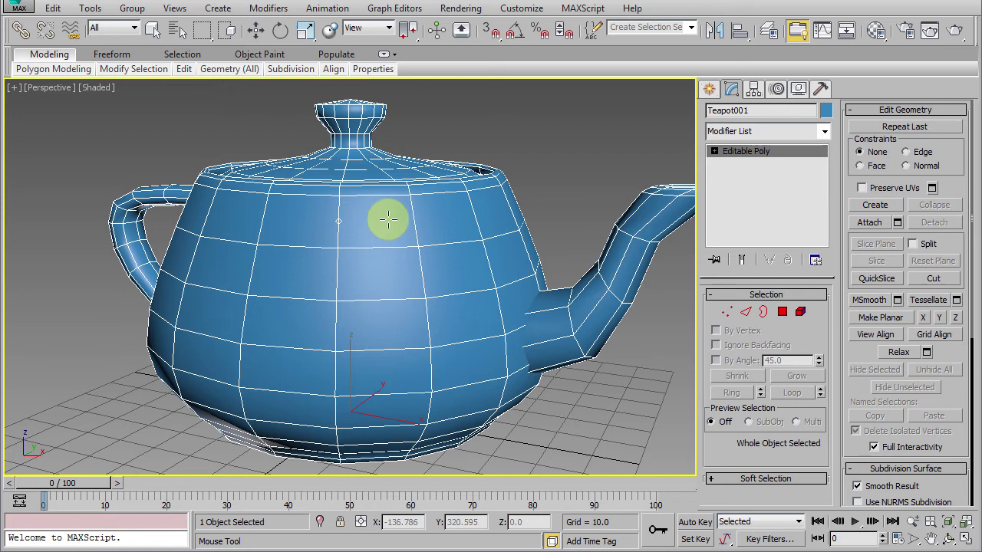
click(415, 219)
click(448, 243)
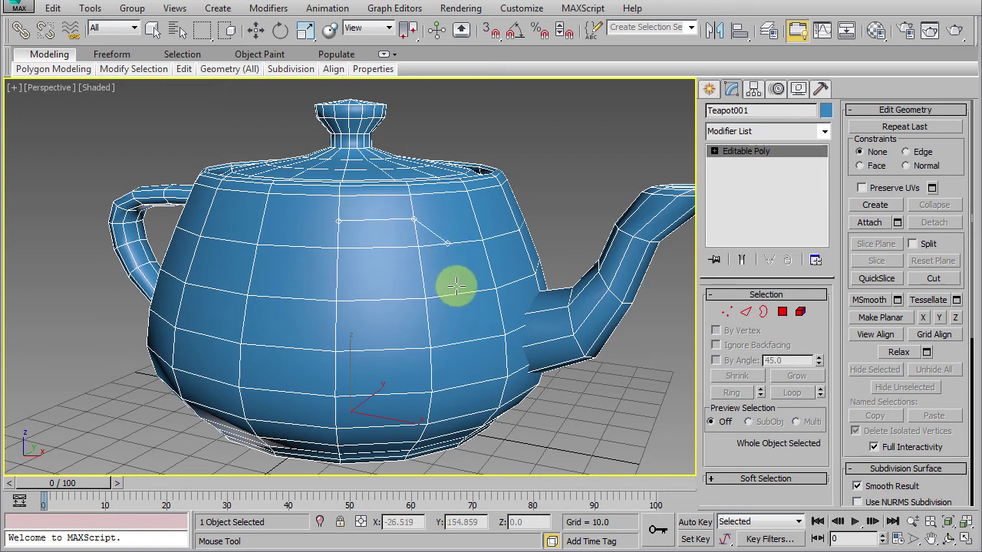
click(458, 294)
click(452, 345)
click(431, 362)
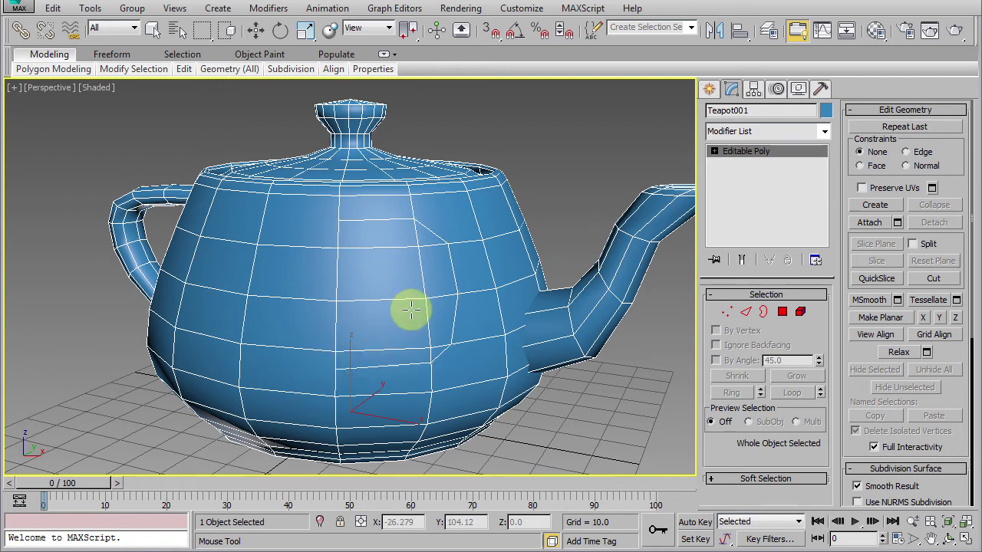
- Paint two more diagonal edges across the front and lower body with Paint Connect
mouse_move(409, 311)
alt+middle_down()
mouse_move(427, 313)
mouse_move(416, 309)
alt+middle_up()
scroll(367, 299, up, 3)
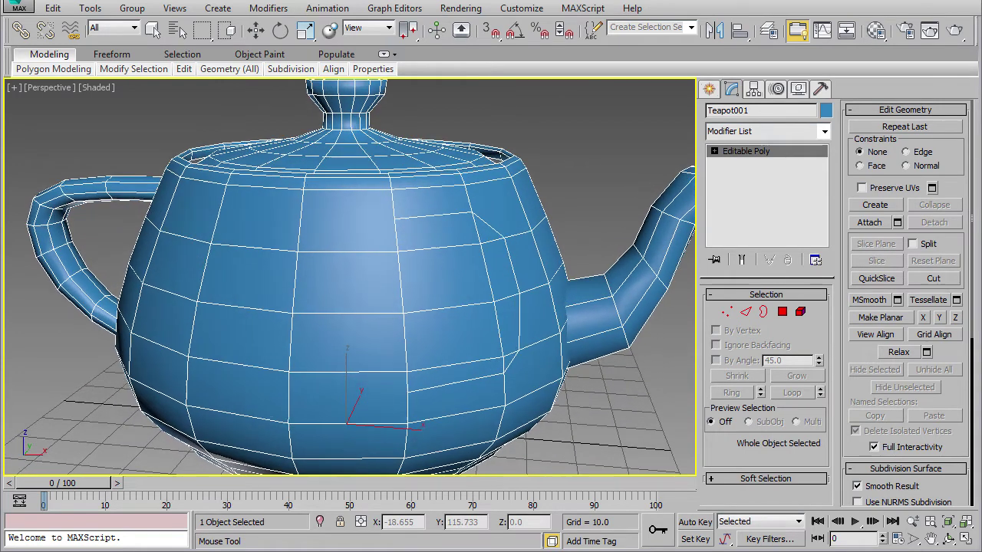
scroll(353, 271, up, 3)
alt+middle_drag(358, 285, 467, 285)
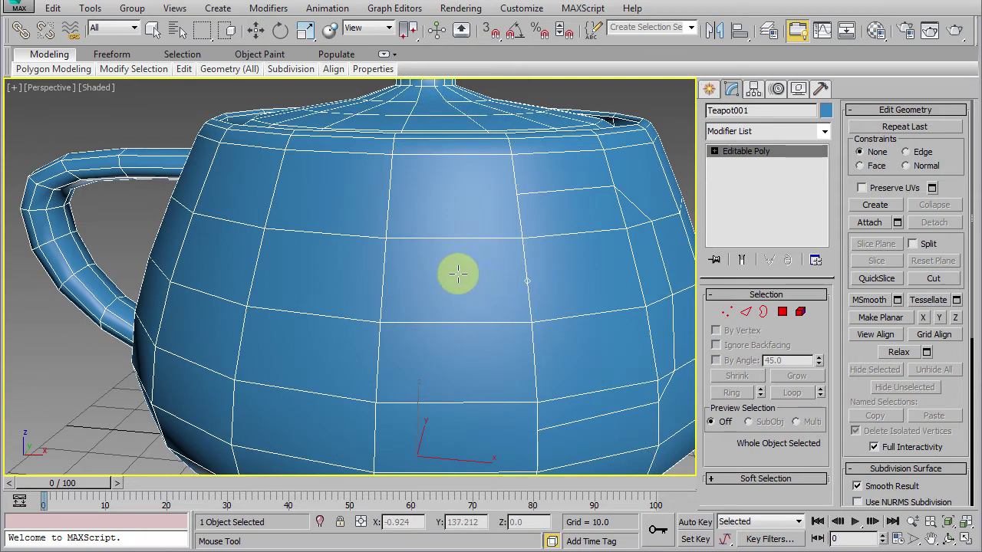
click(386, 241)
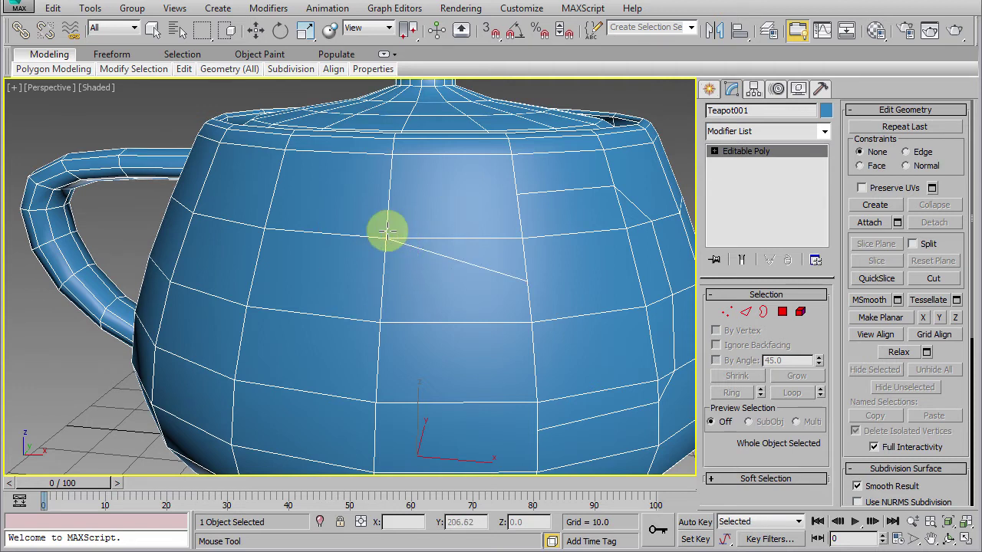
middle_drag(427, 320, 461, 294)
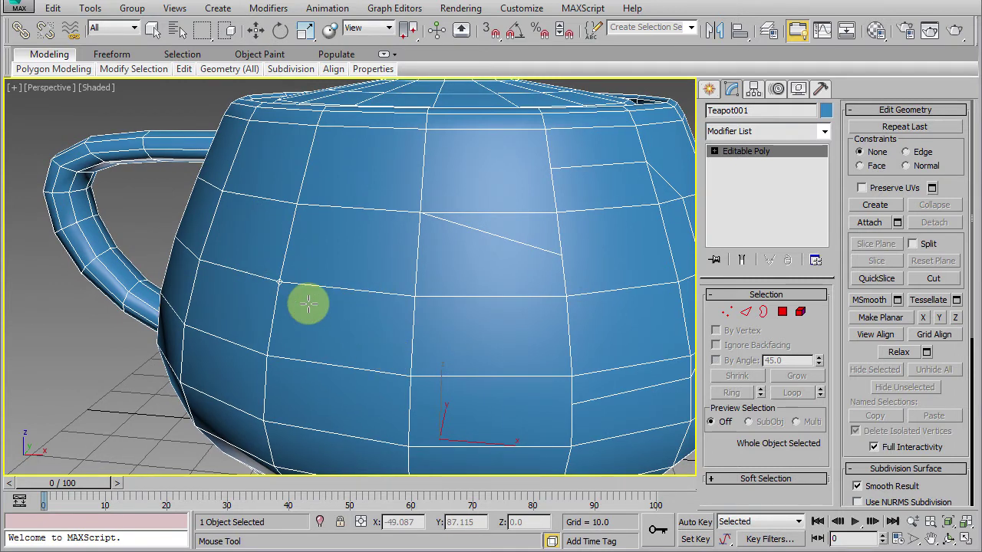
click(410, 376)
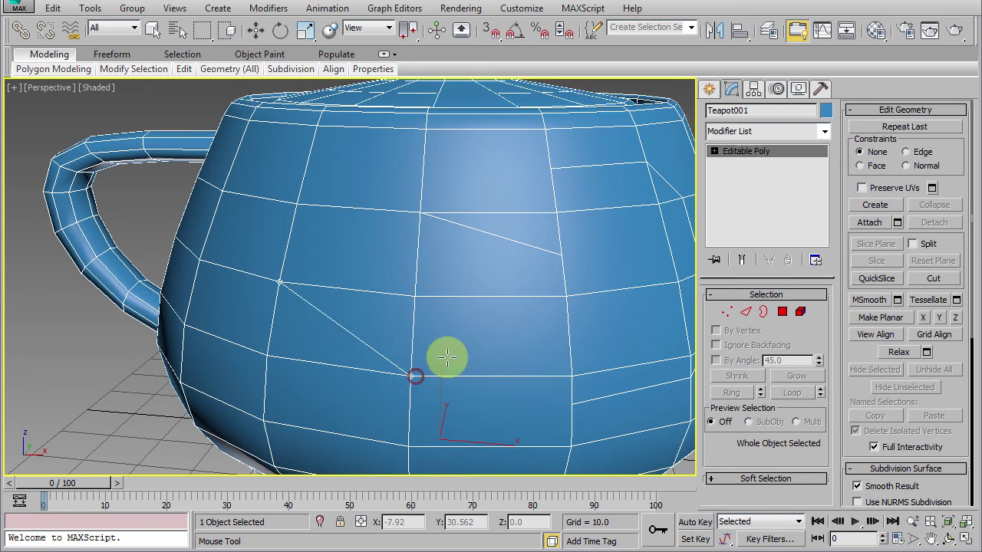
scroll(487, 323, down, 5)
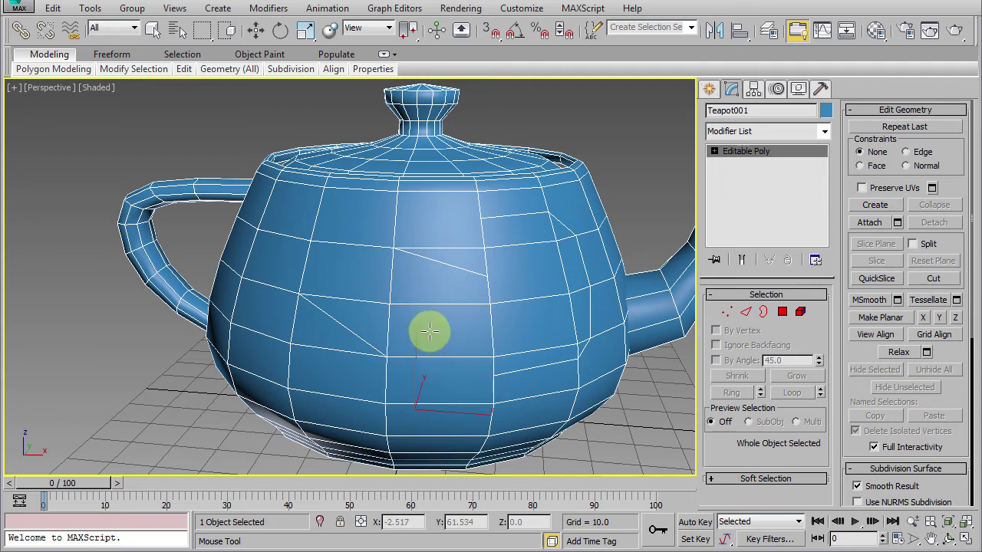
- Exit Paint Connect, deselect the teapot, and orbit to show more of the spout
key(w)
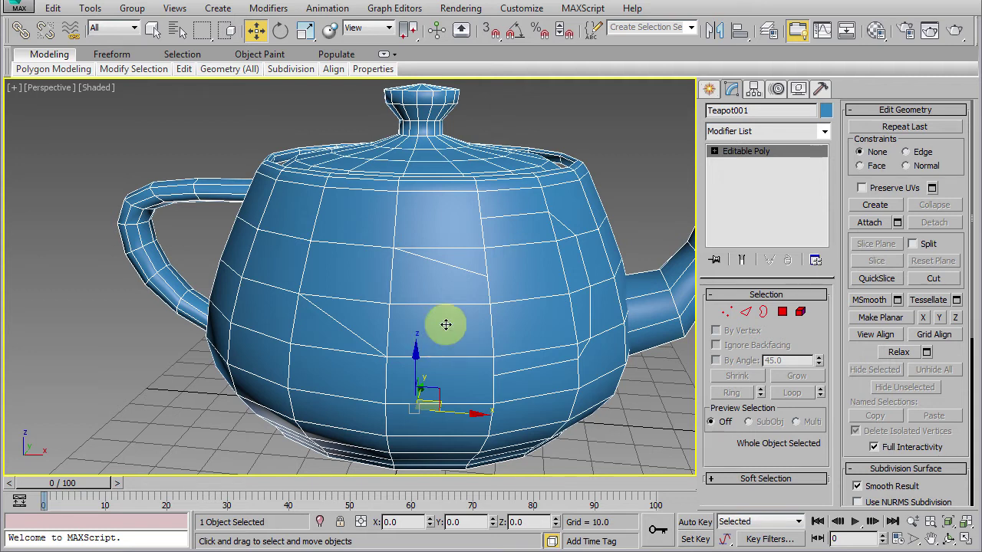
click(613, 203)
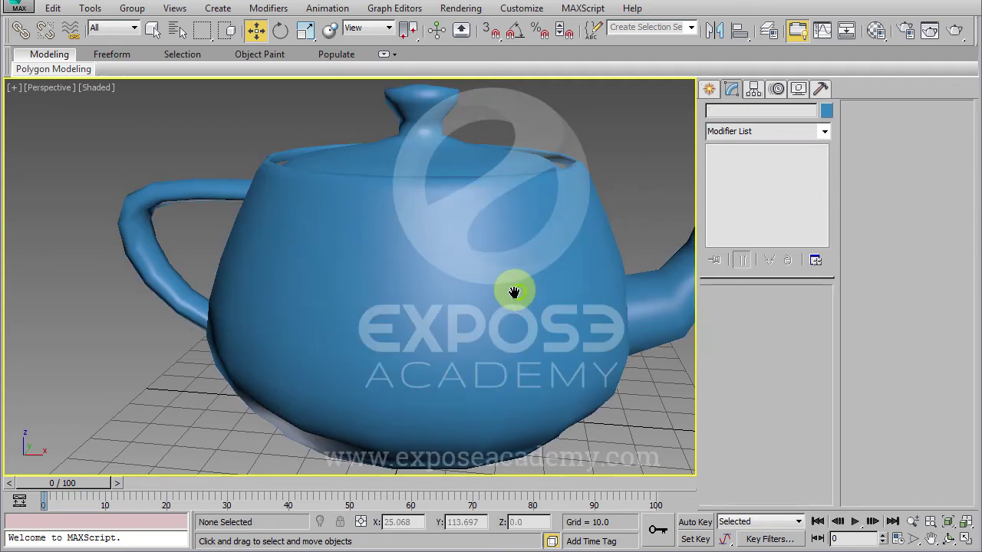
alt+middle_drag(513, 291, 450, 281)
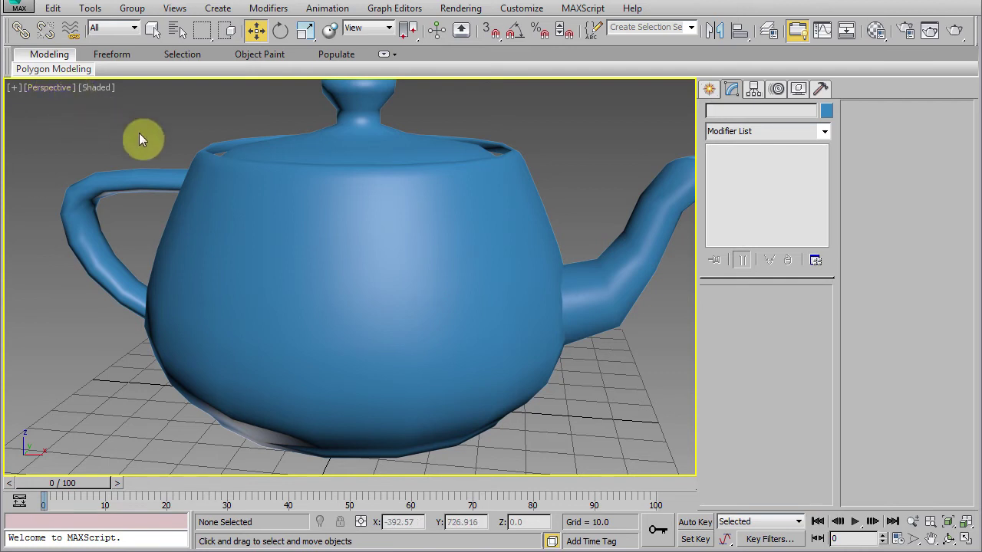
- Toggle between the four-view layout and maximized views, ending in maximized Perspective
key(alt+w)
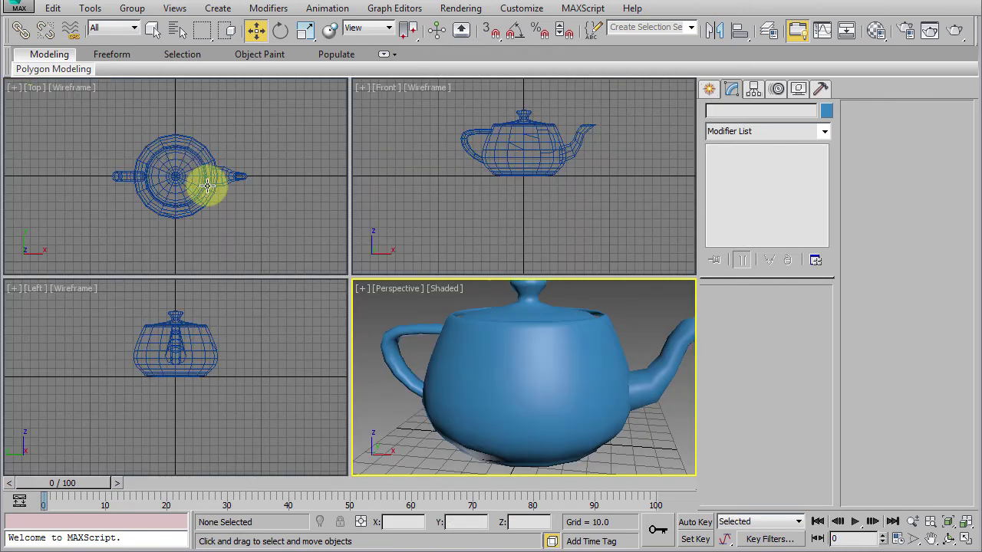
click(207, 186)
key(alt+w)
key(alt+w)
key(alt+w)
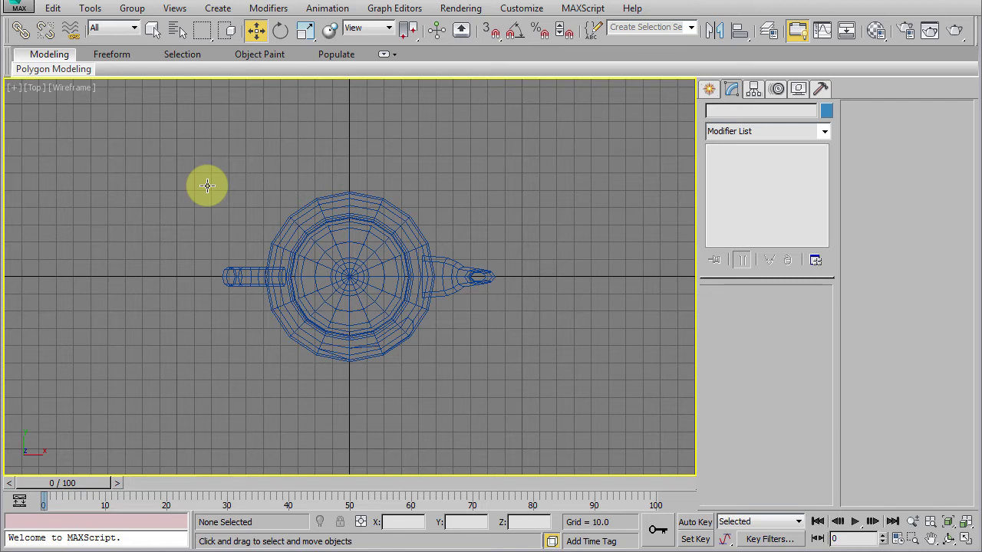
key(alt+w)
click(406, 351)
key(alt+w)
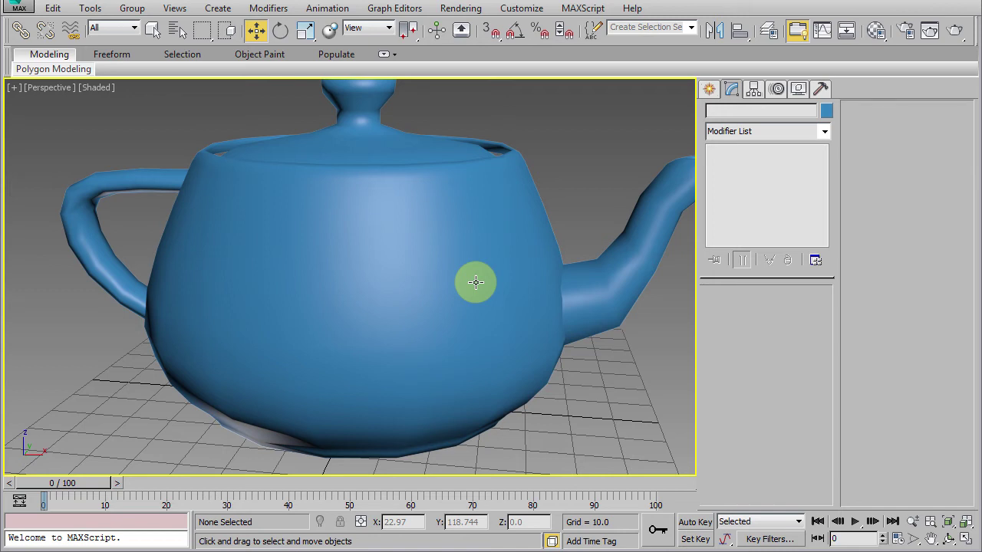
- Assign the P hotkey to Paint Connect in Customize User Interface's Keyboard tab
click(512, 9)
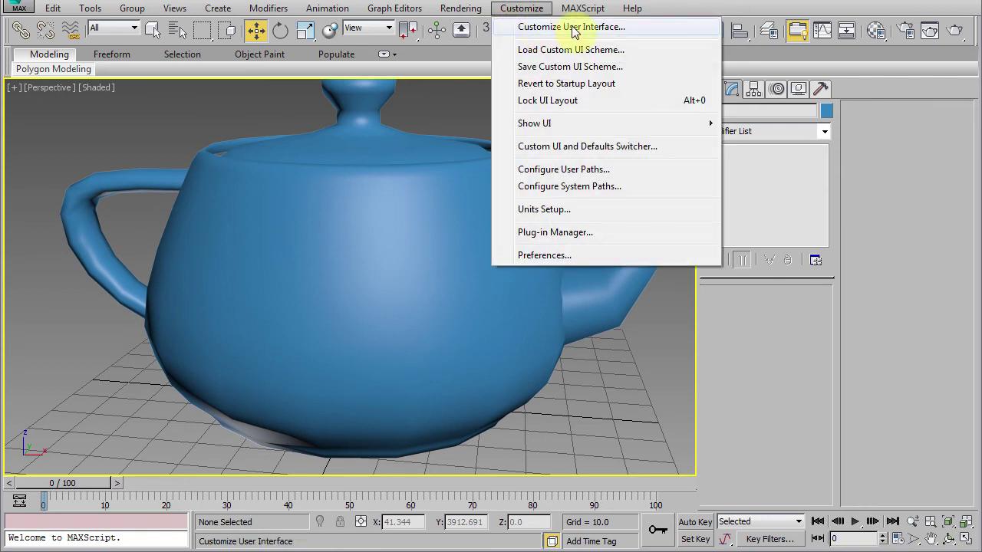
click(558, 31)
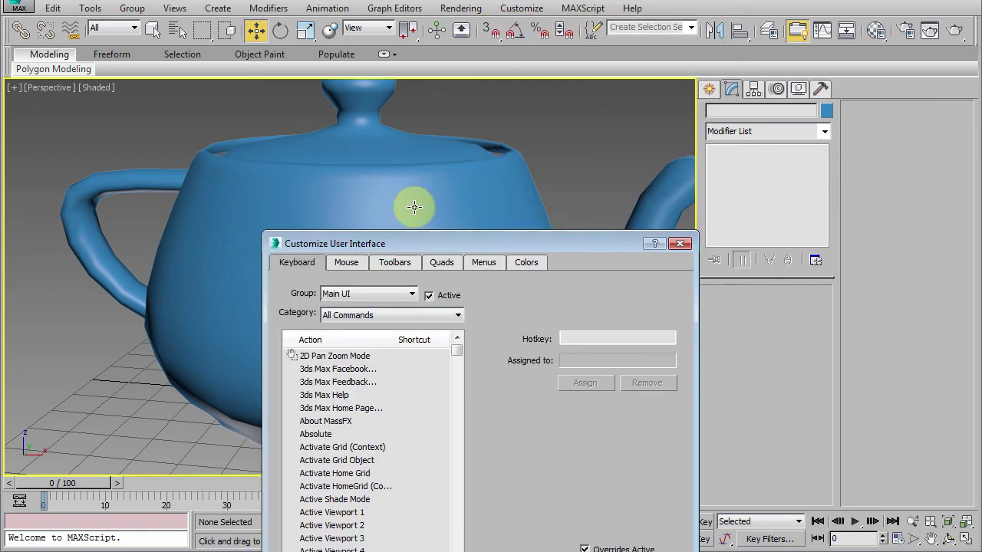
drag(405, 237, 386, 94)
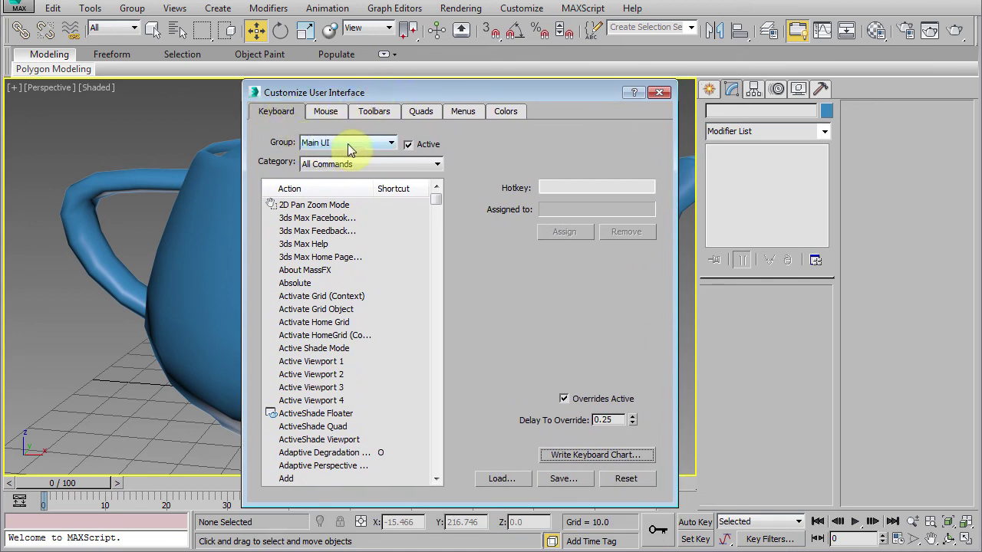
click(306, 275)
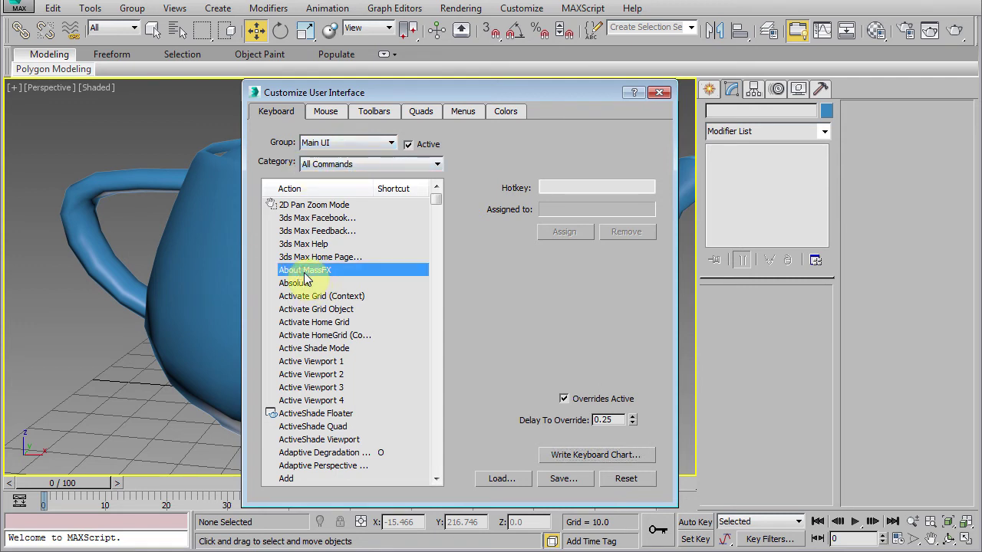
key(p)
key(Down)
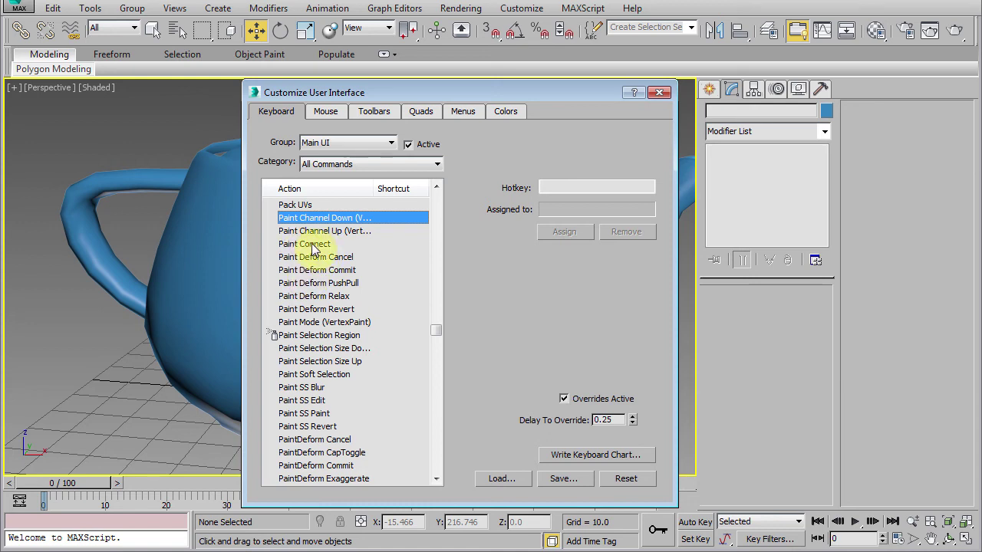
click(310, 244)
click(555, 185)
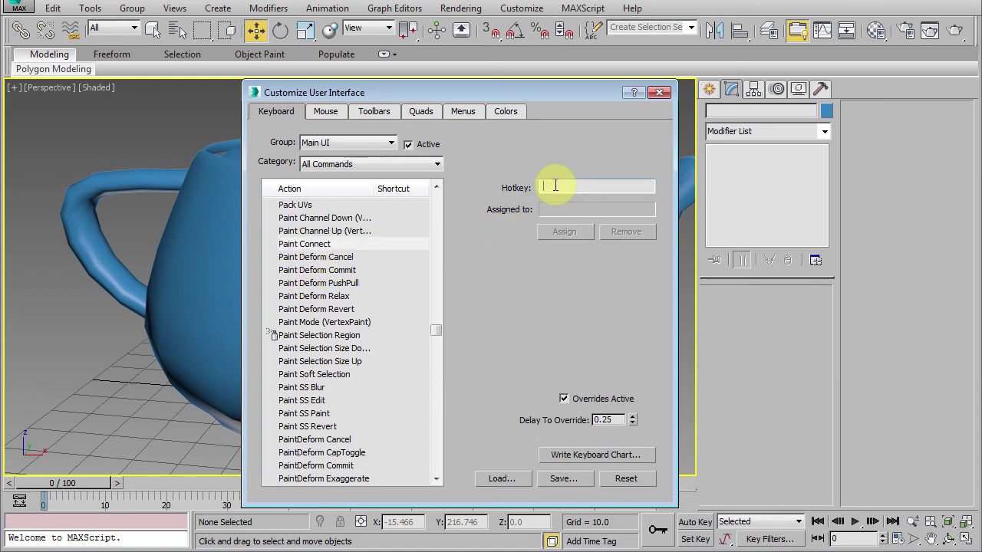
key(p)
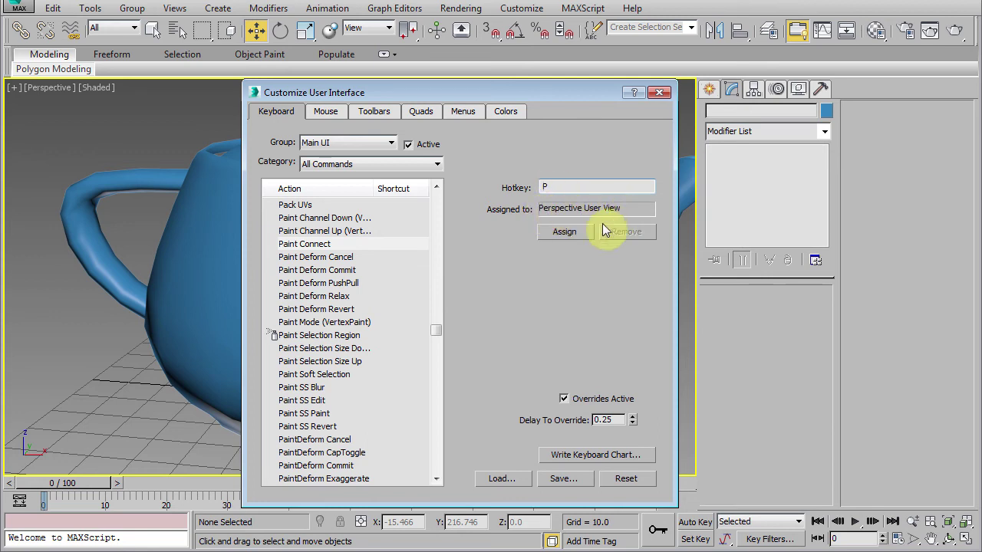
click(562, 231)
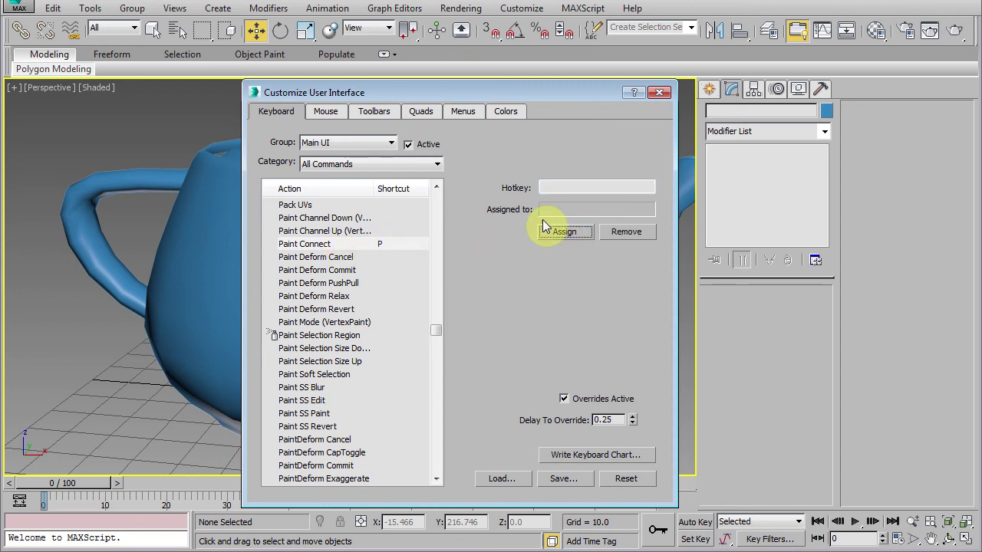
- Close the Customize window, hide the ribbon, and select the teapot
click(661, 93)
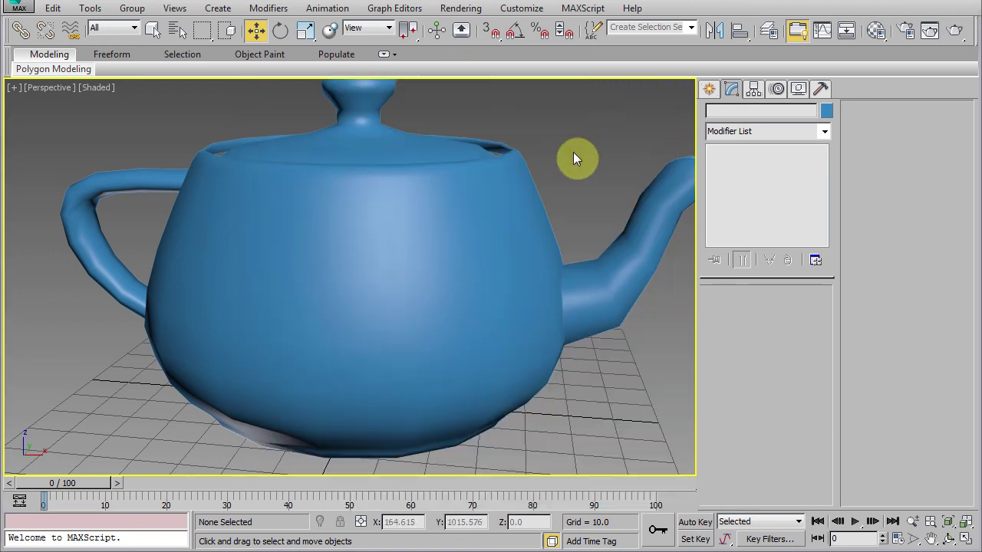
click(797, 30)
alt+middle_drag(323, 311, 407, 278)
click(363, 302)
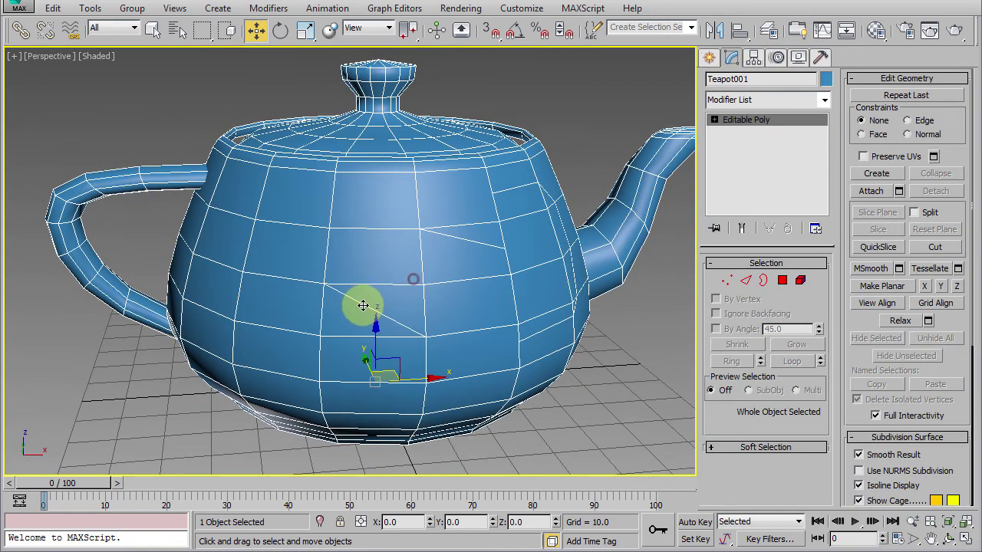
alt+middle_drag(376, 309, 404, 266)
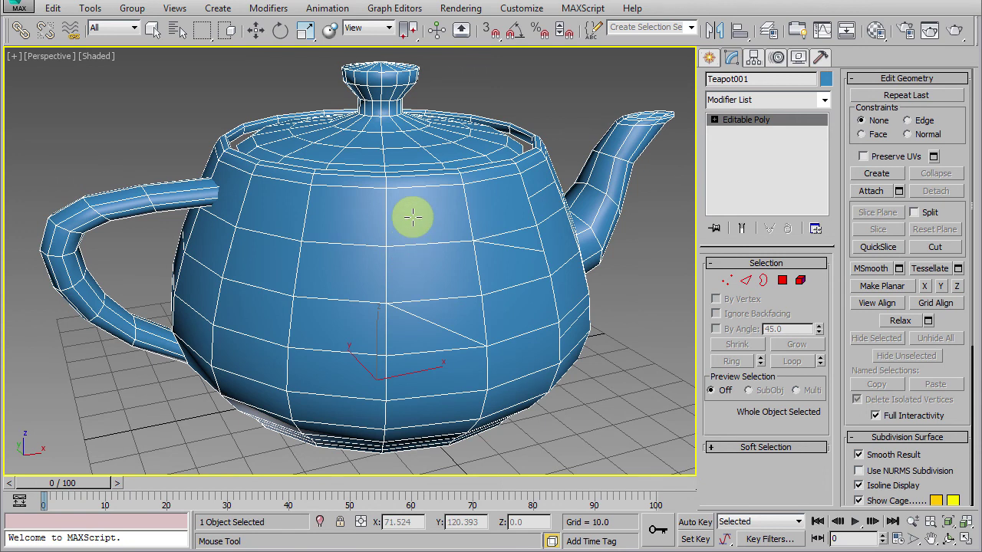
- Paint a four-point edge across the upper front body, then exit the tool and deselect
click(386, 217)
click(307, 212)
click(256, 230)
click(253, 286)
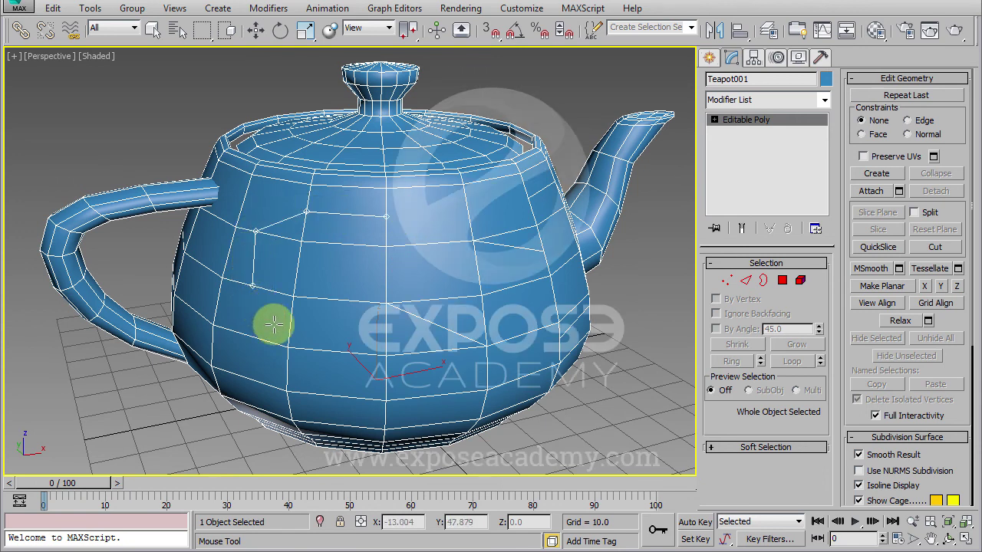
key(w)
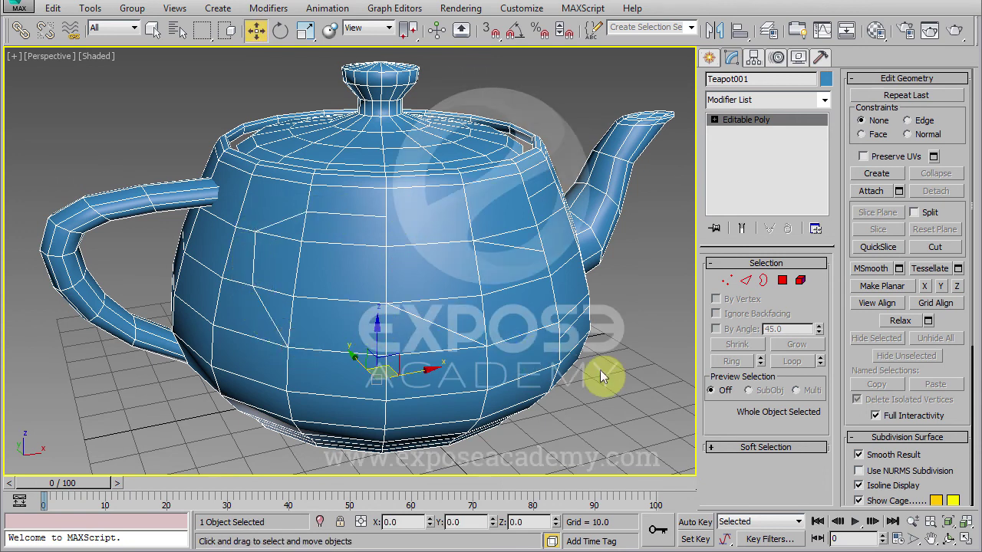
click(600, 370)
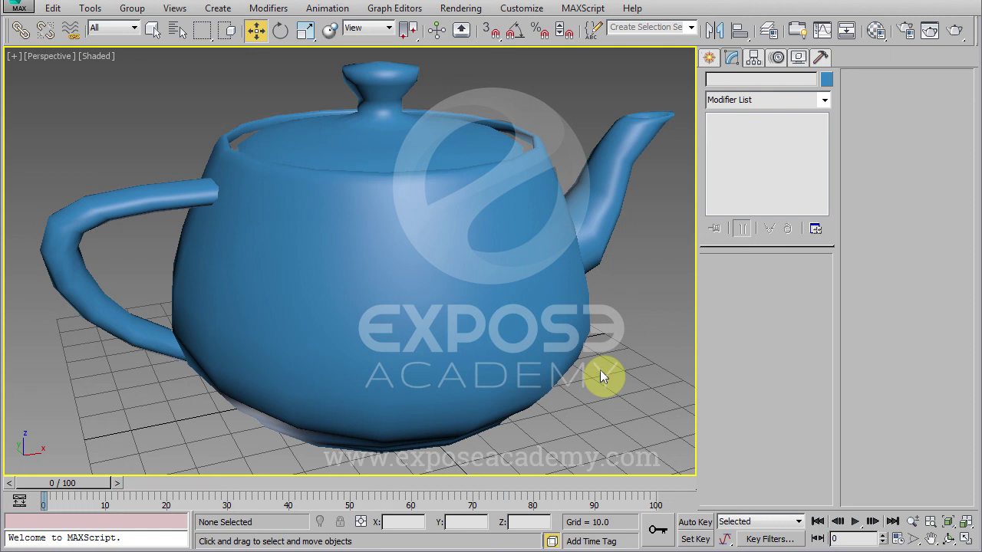